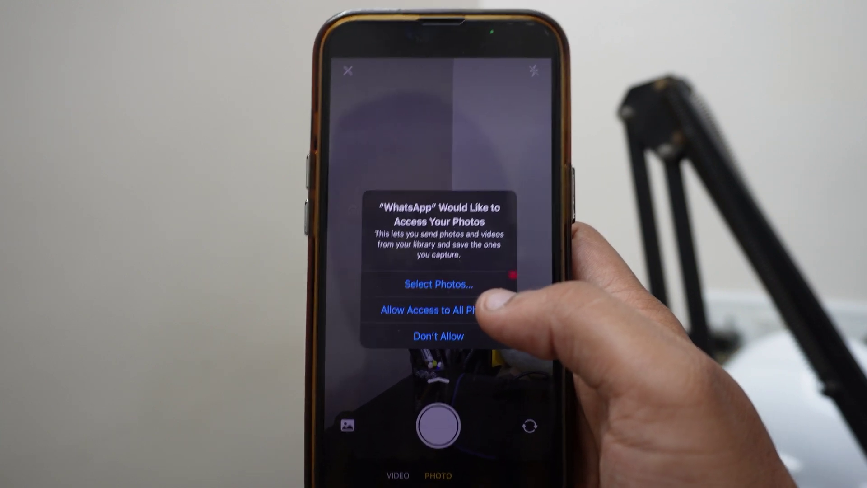
Grant WhatsApp access to all photos and browse the recent-photos strip in its camera.
left_click(447, 288)
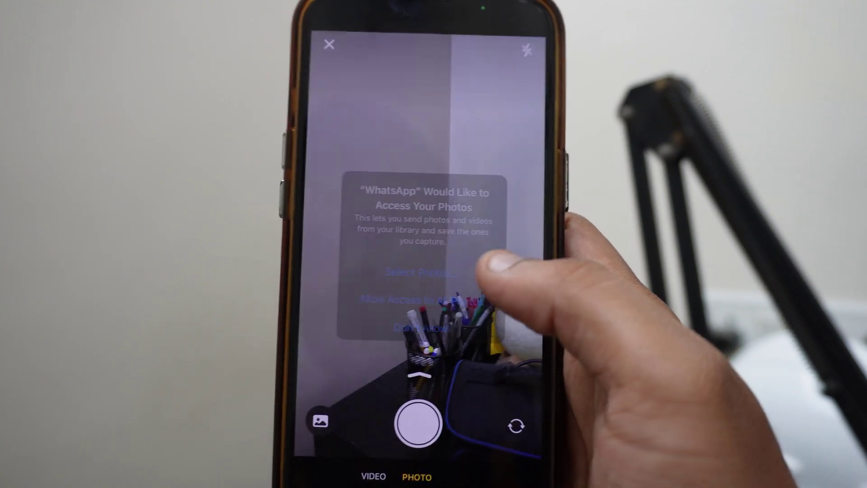
left_click_drag(542, 360, 502, 359)
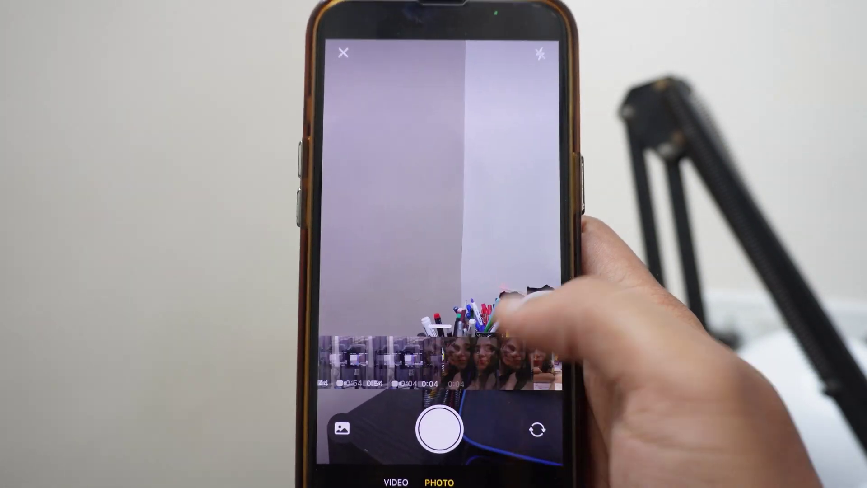